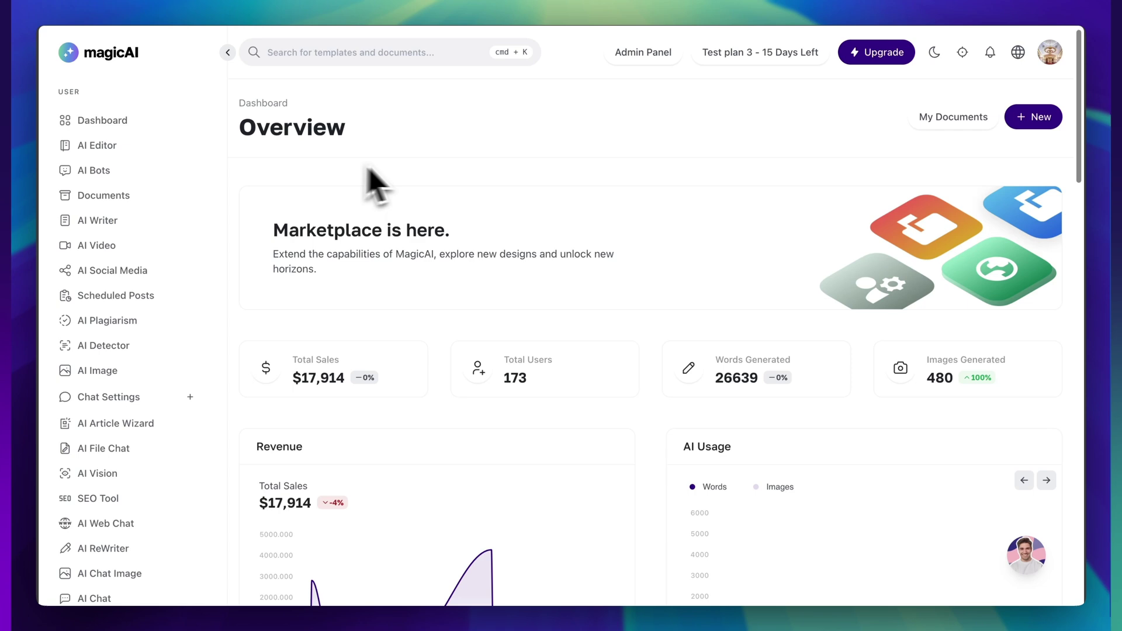
pyautogui.scroll(-5, 156, 271)
pyautogui.scroll(-10, 145, 272)
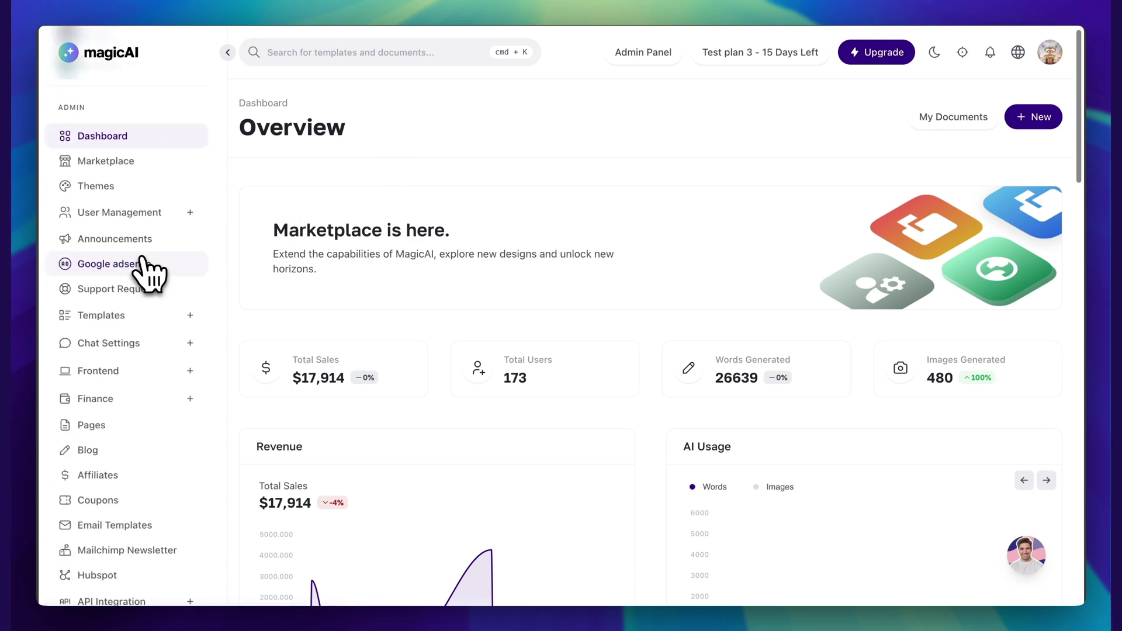
pyautogui.scroll(-2, 143, 300)
# - Expand API Integration in the sidebar to reach the OpenAI settings page
pyautogui.click(111, 434)
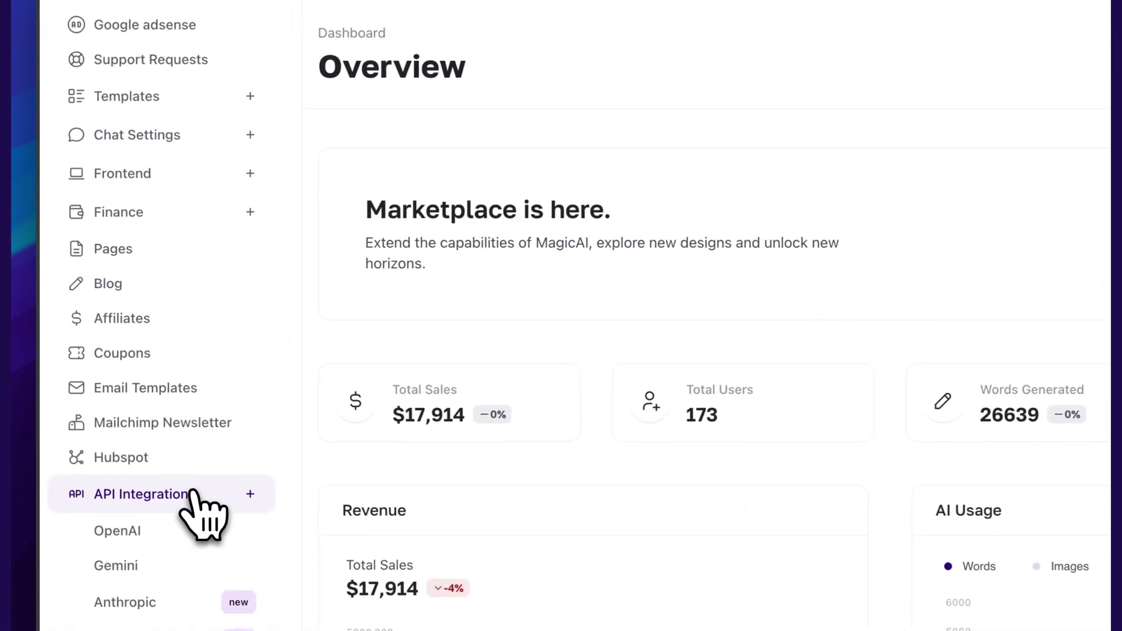
pyautogui.scroll(-2, 122, 474)
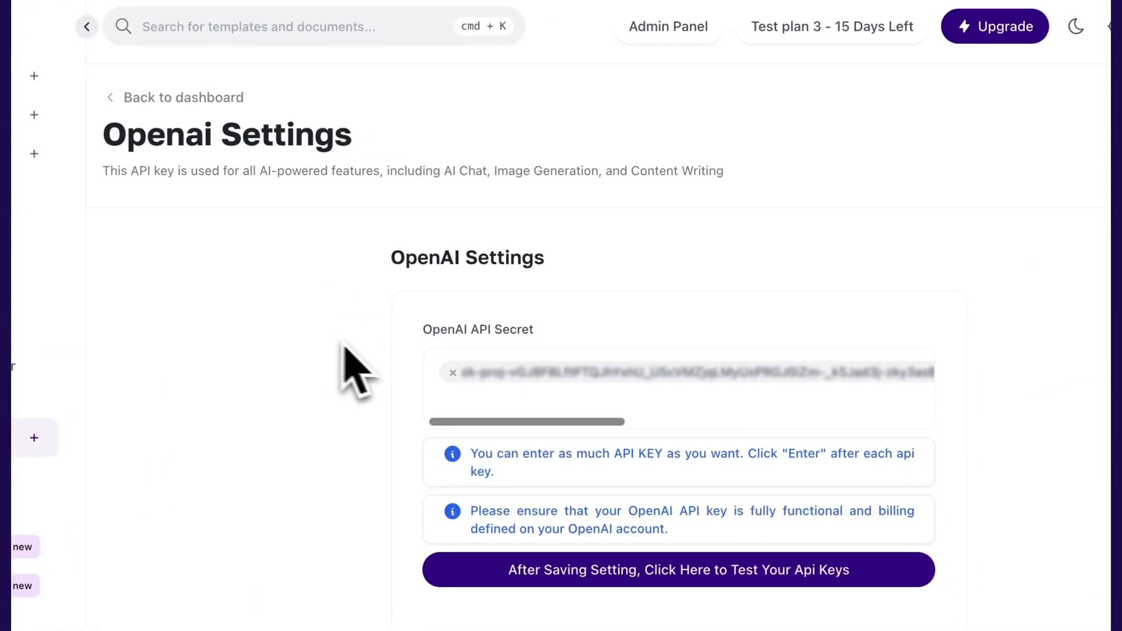
pyautogui.scroll(-3, 356, 368)
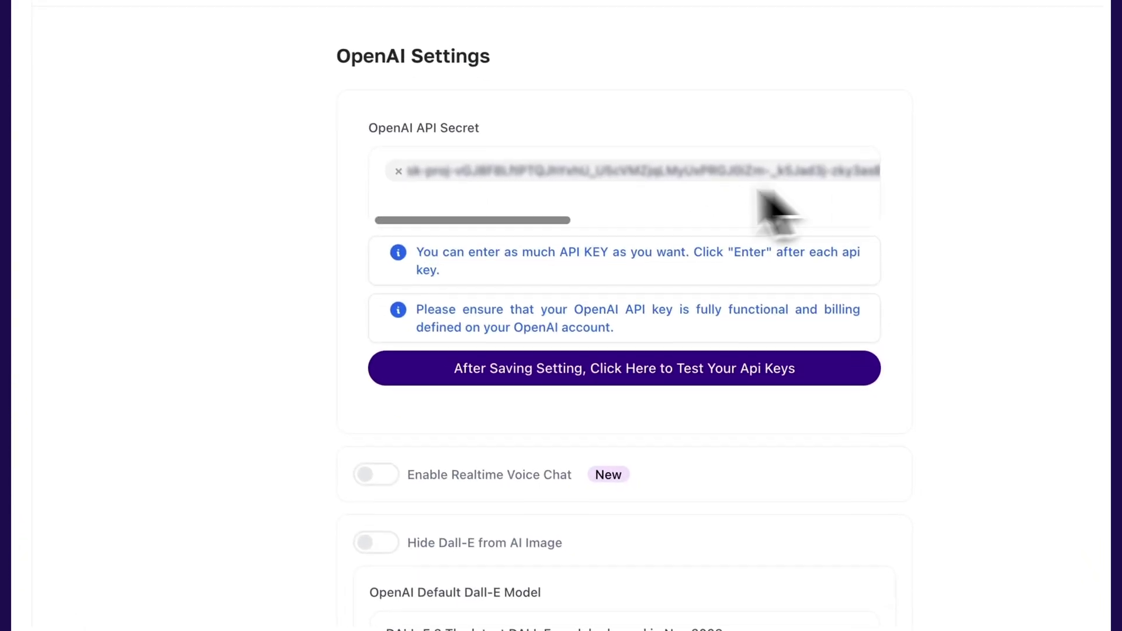
pyautogui.scroll(-5, 465, 213)
pyautogui.scroll(-5, 478, 210)
pyautogui.scroll(2, 421, 202)
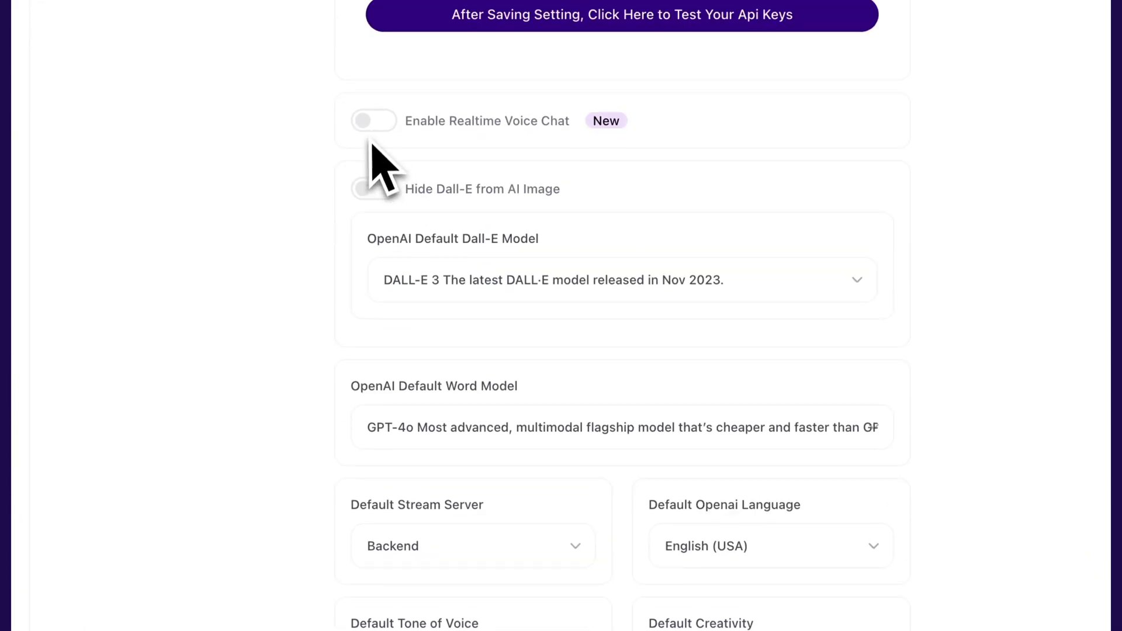
pyautogui.scroll(-3, 427, 231)
pyautogui.scroll(-5, 501, 339)
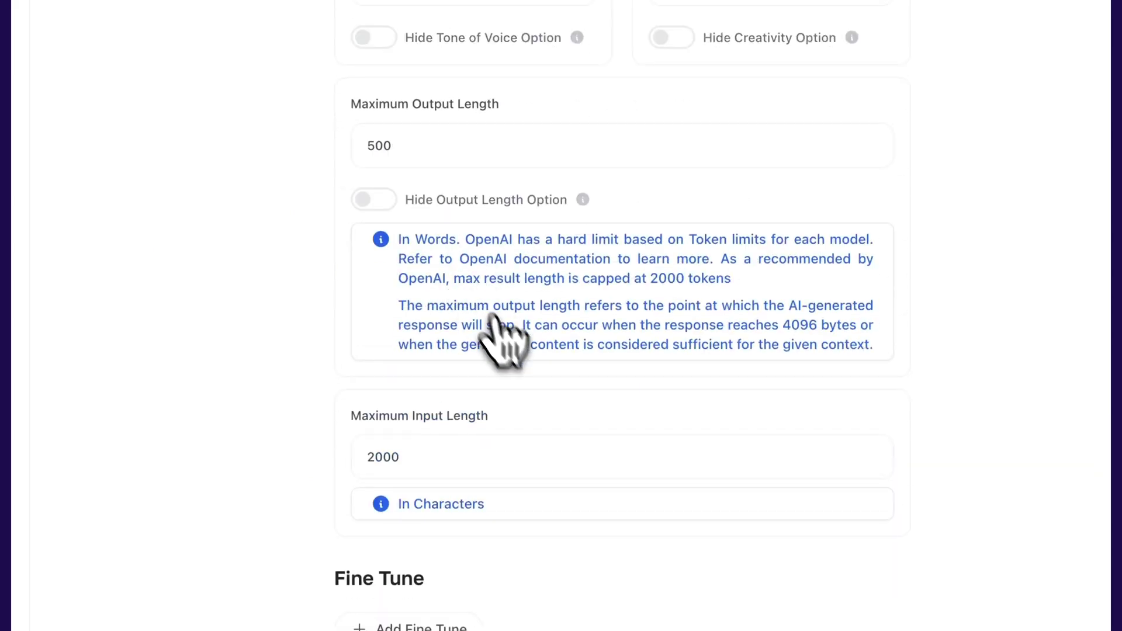
pyautogui.scroll(-2, 538, 381)
pyautogui.scroll(-1, 631, 518)
# - Save the OpenAI settings with Enable Realtime Voice Chat turned on
pyautogui.click(631, 526)
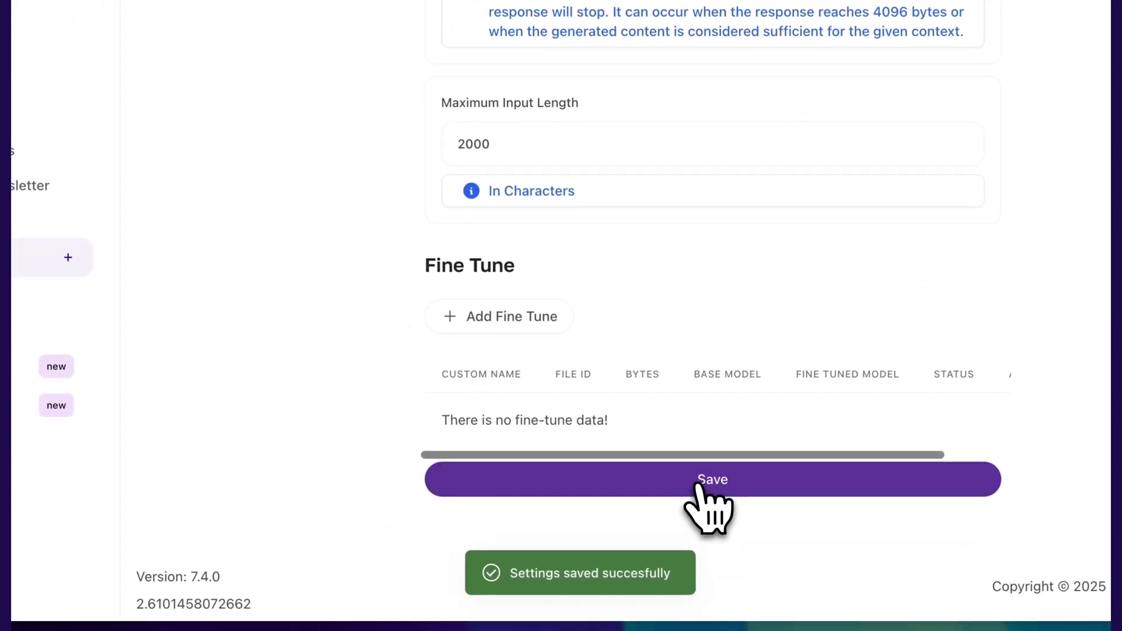
pyautogui.scroll(10, 411, 323)
pyautogui.scroll(1, 404, 302)
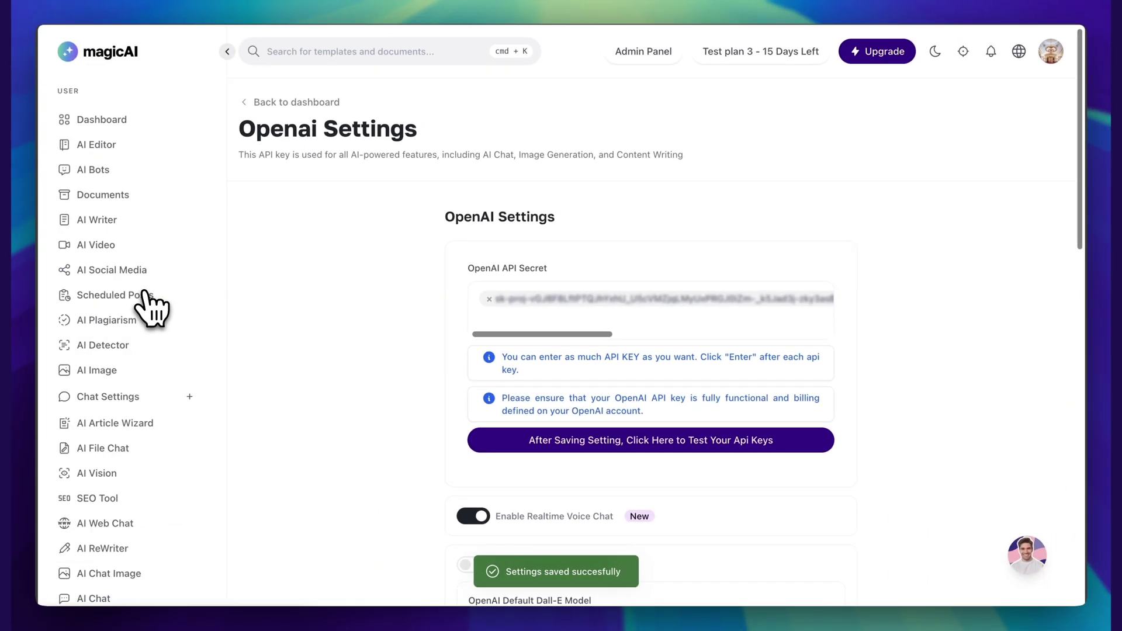
pyautogui.scroll(-2, 136, 496)
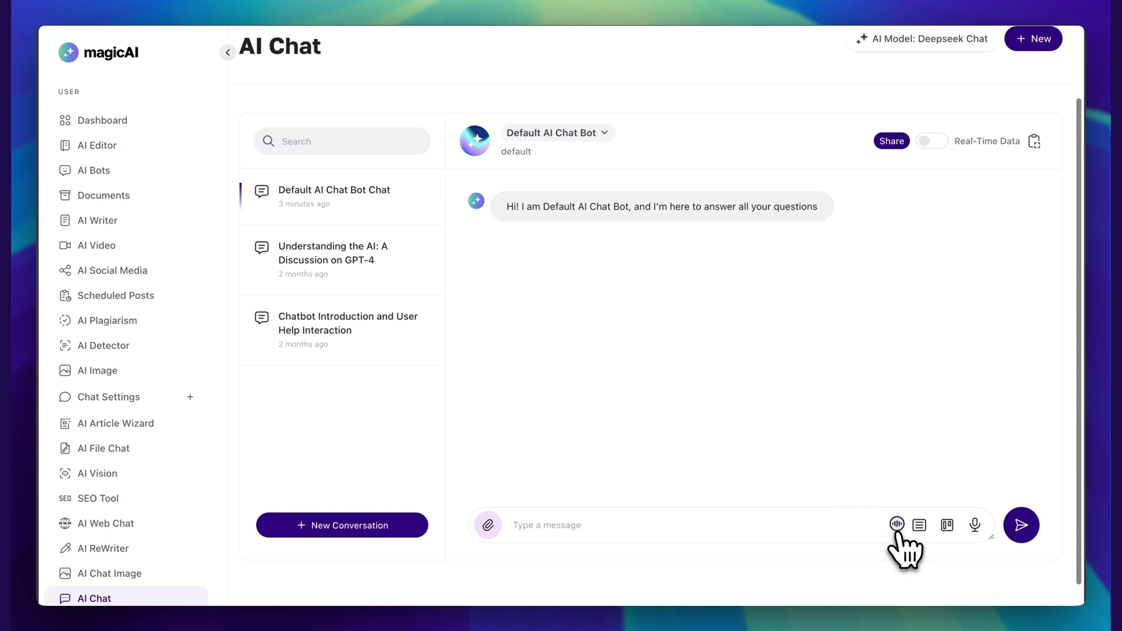
# - Start a realtime voice conversation with the Default AI Chat Bot
pyautogui.click(897, 525)
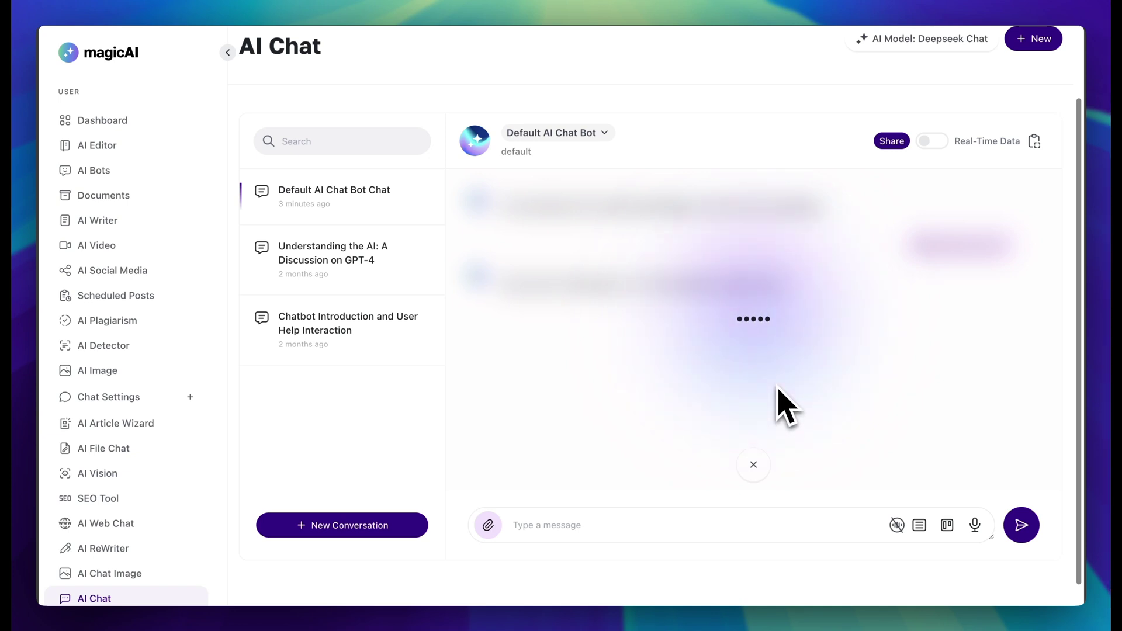
# - End the voice chat after saying "Hello, how are you?" and hearing the bot's reply
pyautogui.click(755, 469)
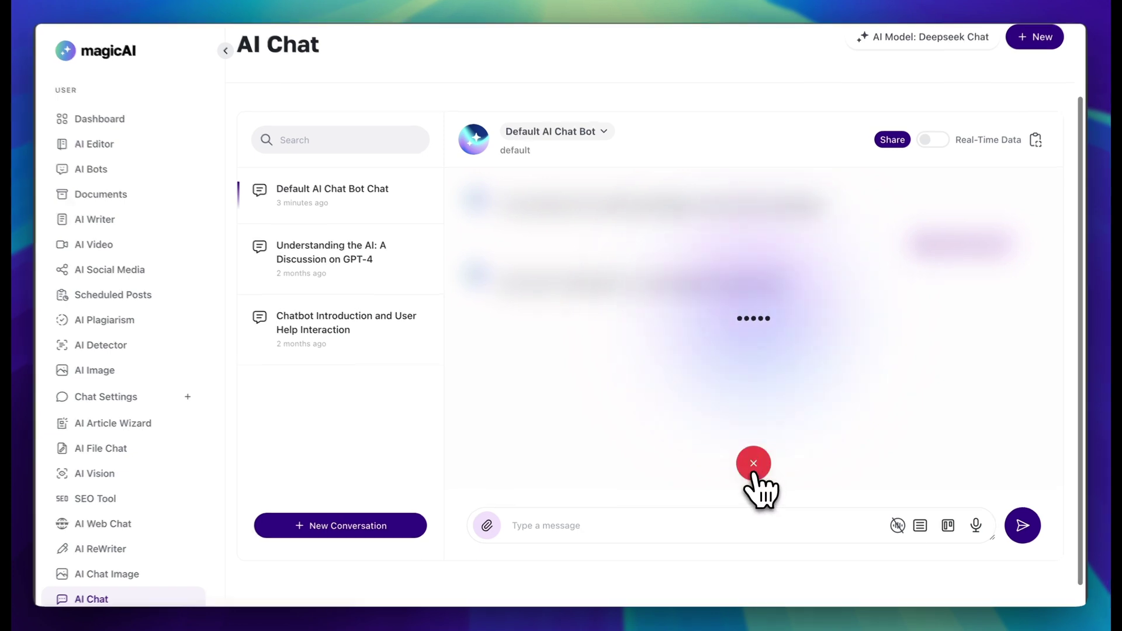